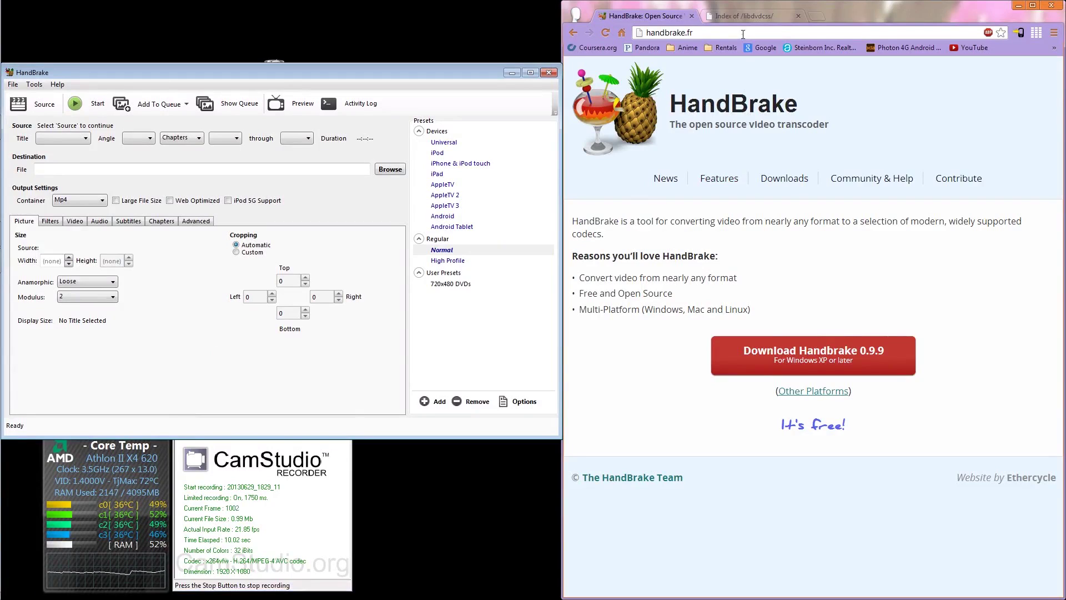
Go to the libdvdcss index tab and browse to the 1.2.12 win64 folder
left_click(740, 15)
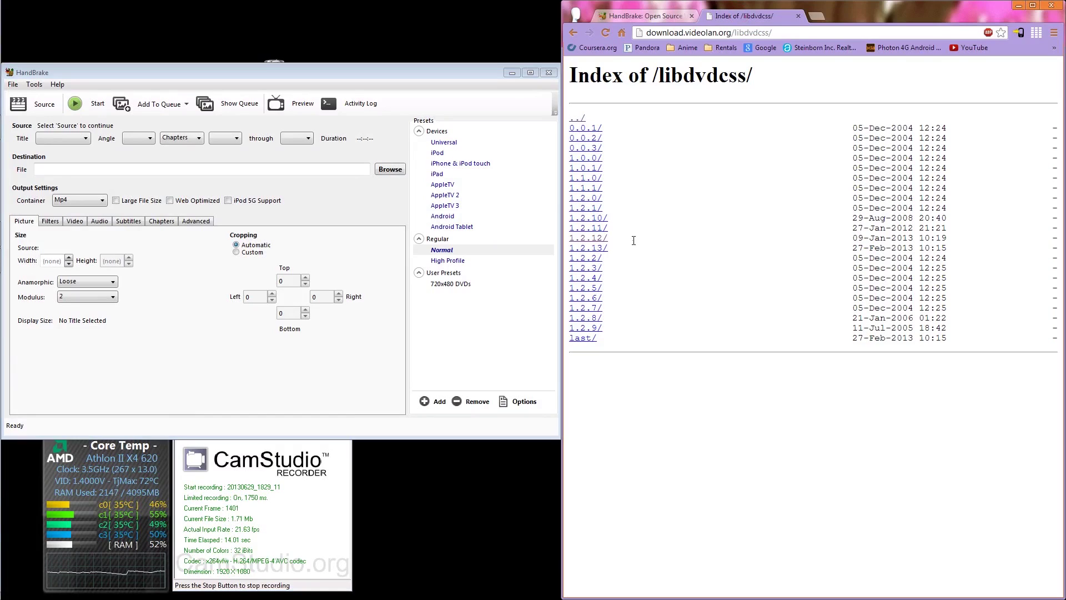
left_click(596, 239)
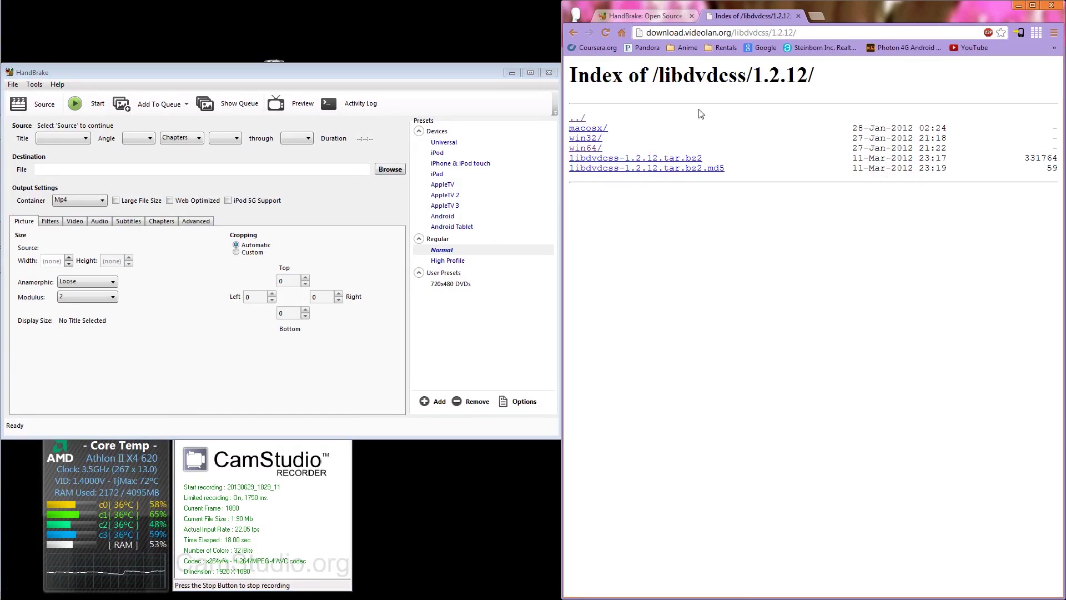
left_click(594, 150)
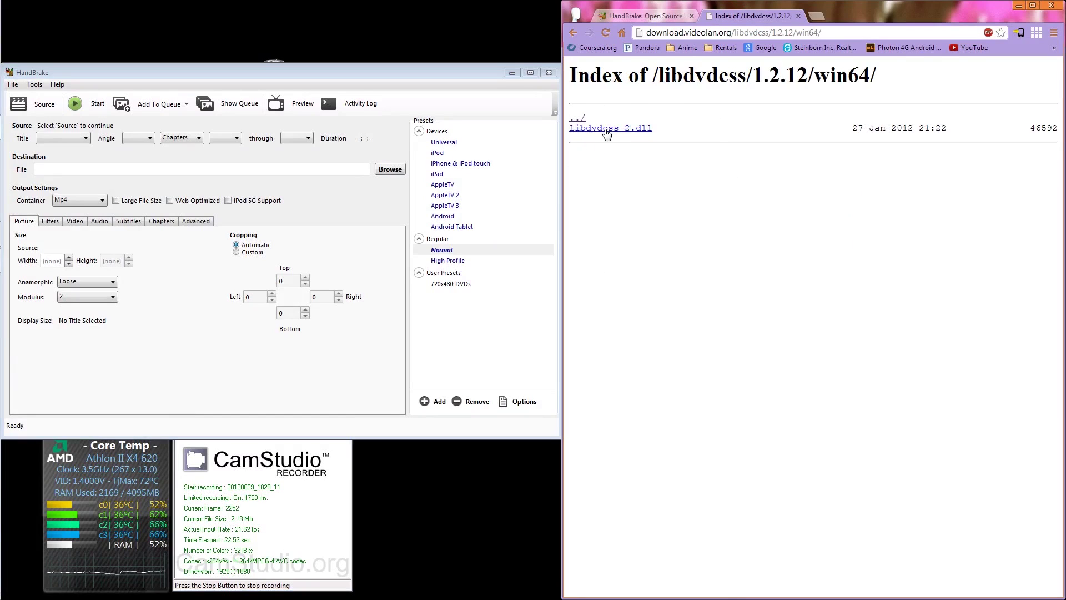
Download libdvdcss-2.dll and keep it past Chrome's harmful-file warning
left_click(607, 135)
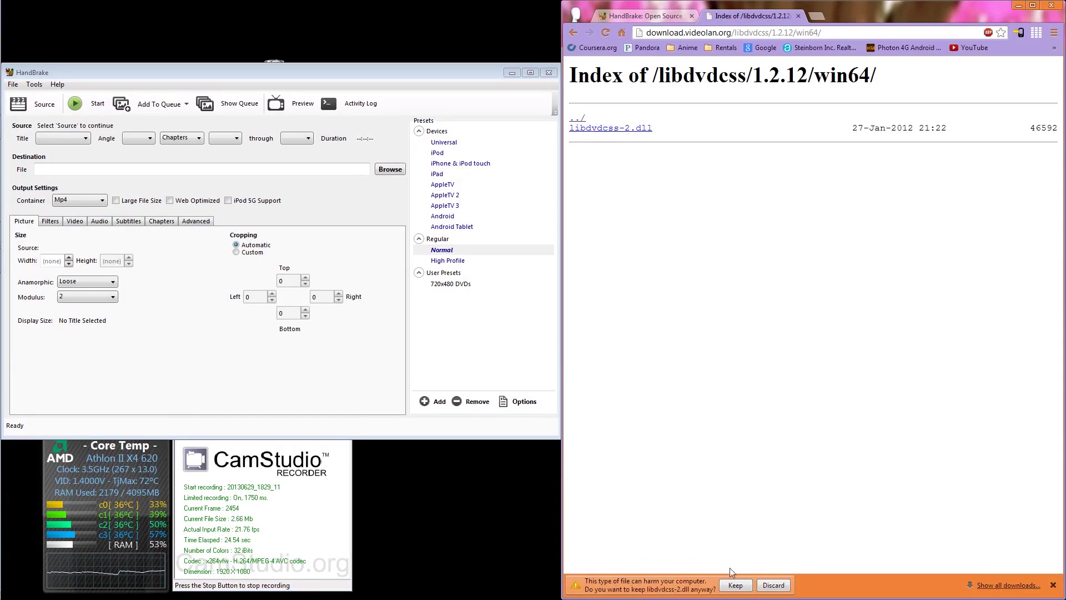
left_click(735, 586)
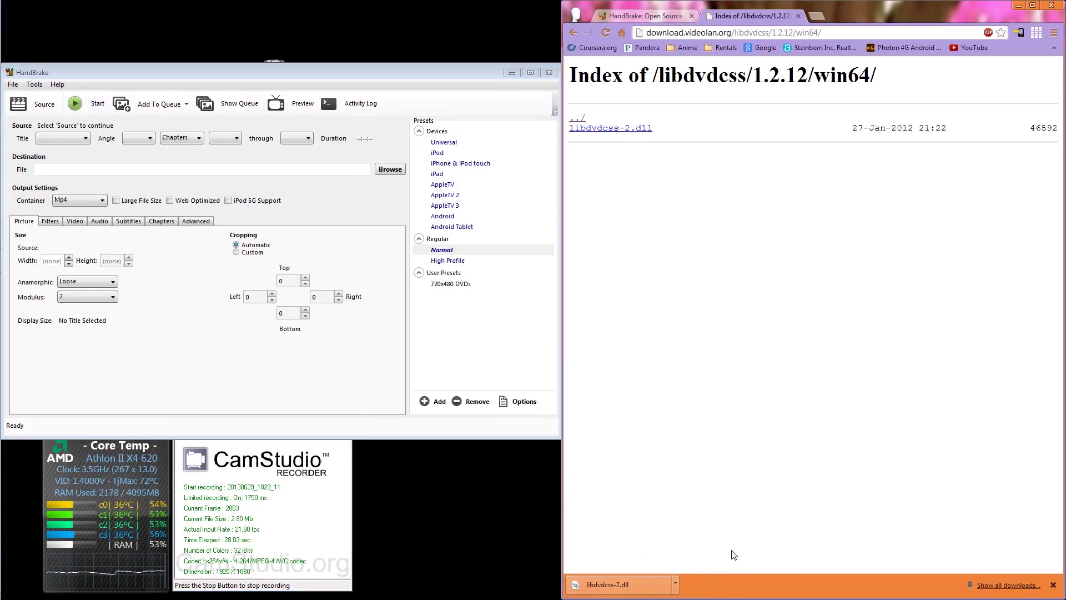
left_click(676, 585)
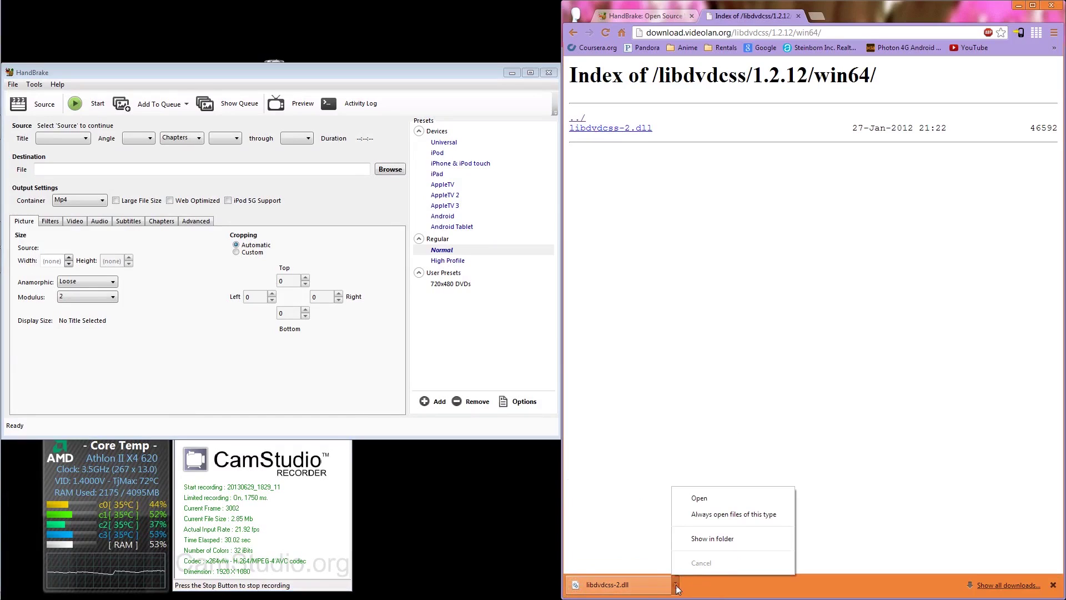
Reveal the download in the Downloads folder and rename libdvdcss-2.dll to libdvdcss.dll
left_click(706, 540)
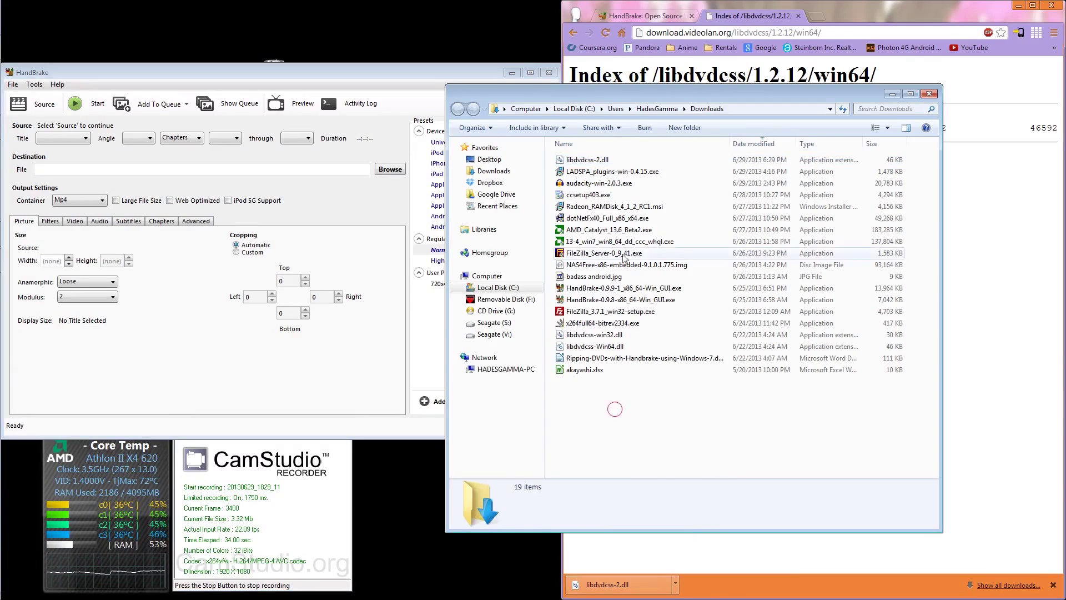
left_click(589, 165)
right_click(588, 164)
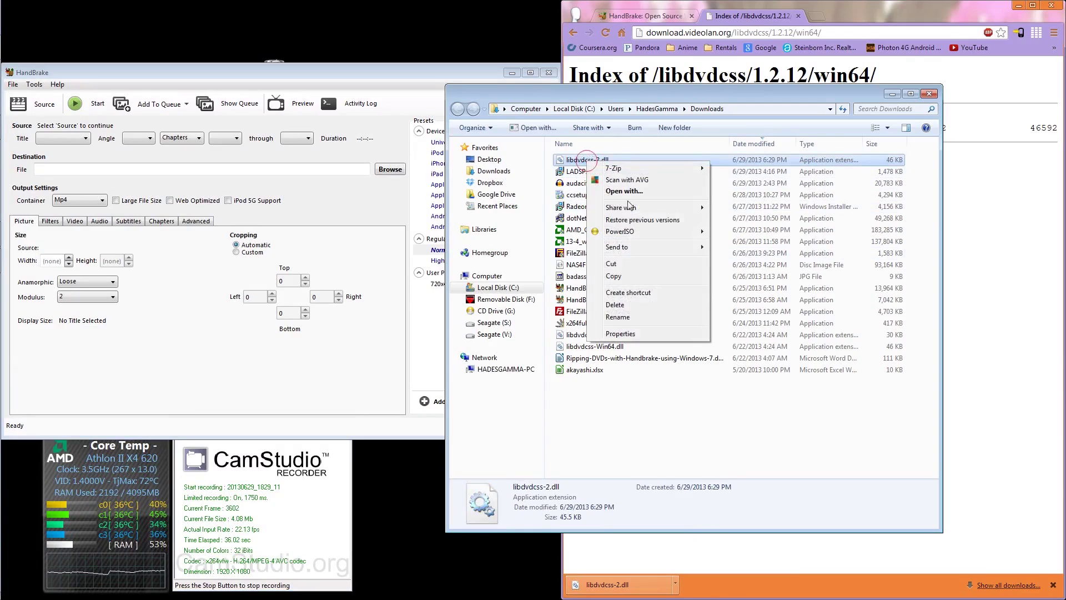
left_click(629, 321)
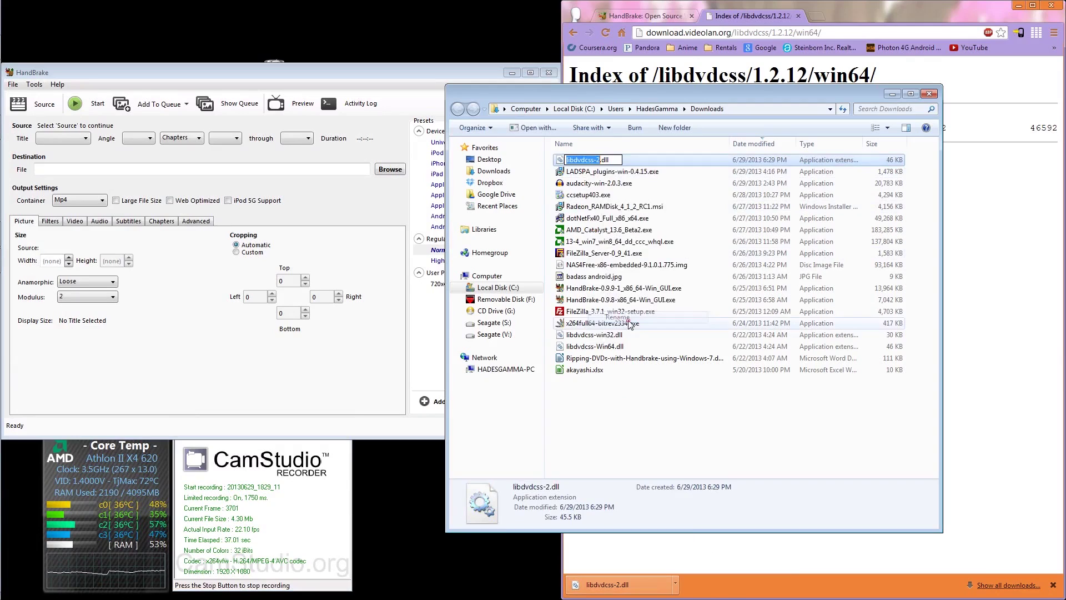
left_click(596, 158)
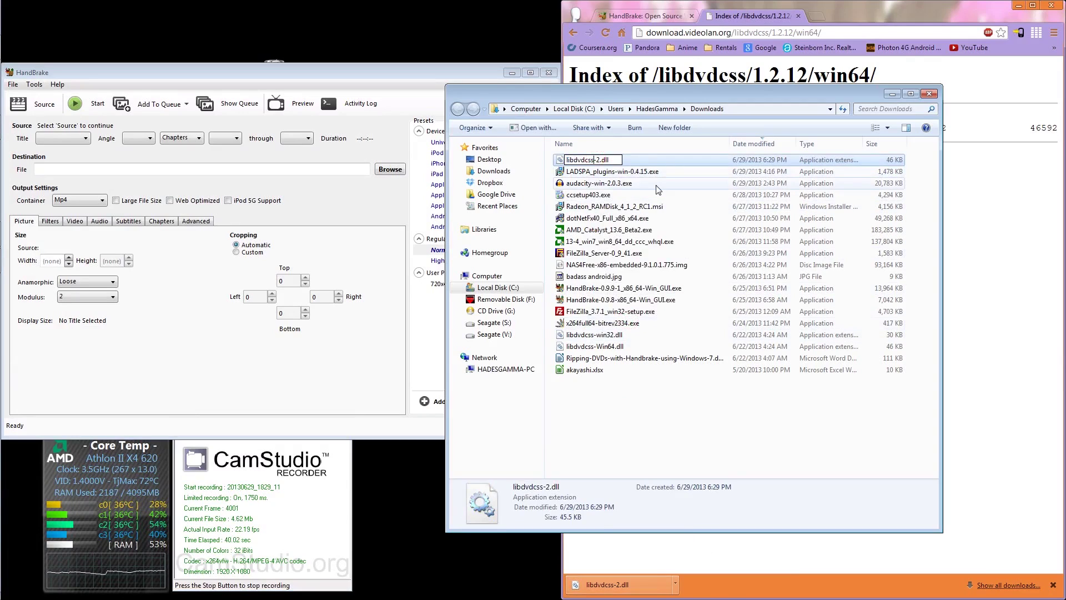
key("BackSpace")
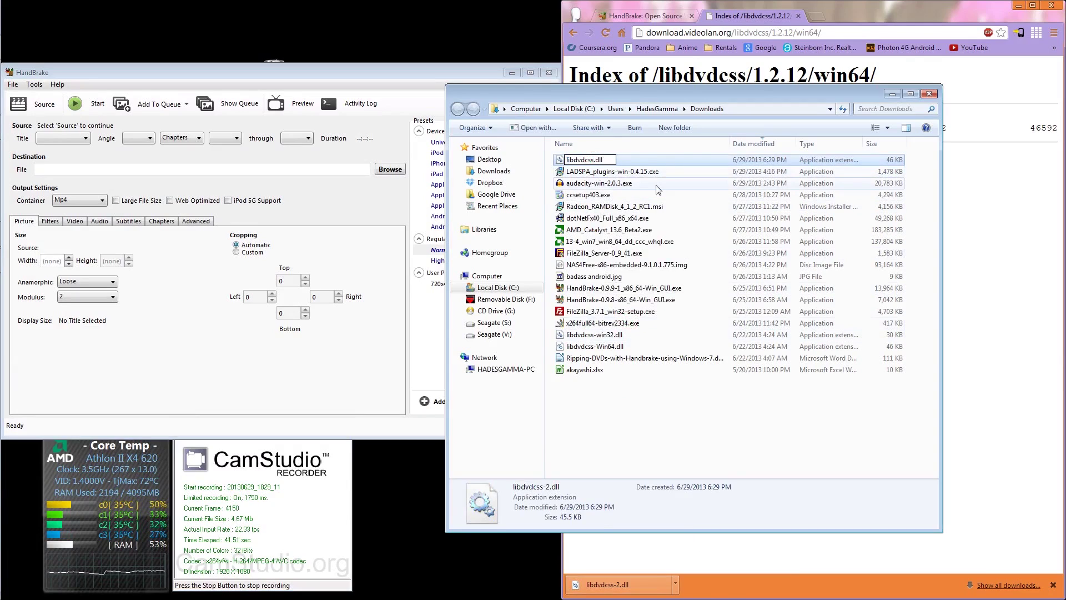
key("Return")
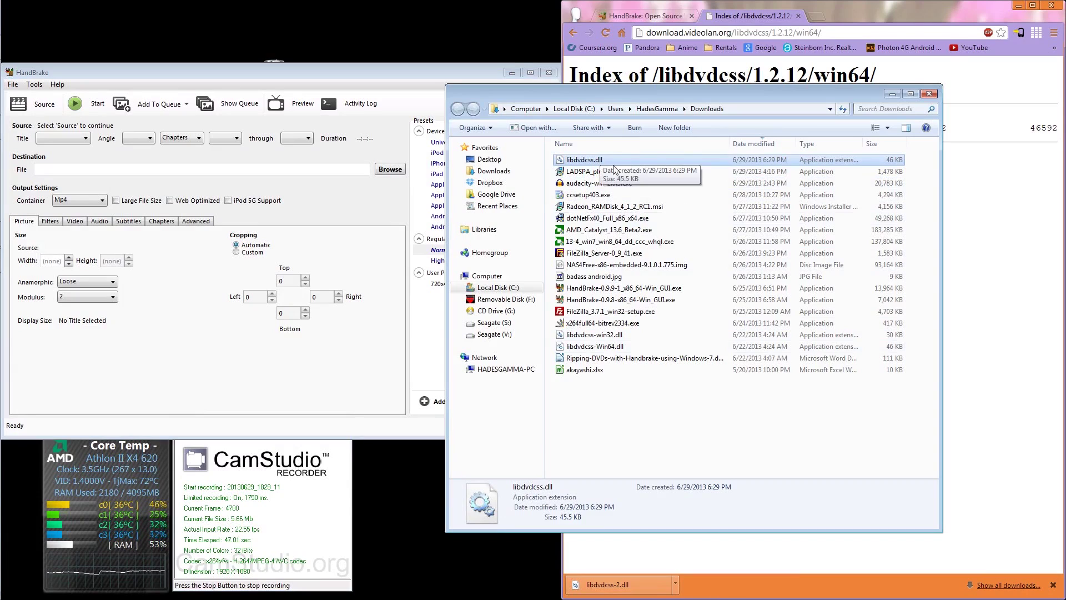
Open Computer and browse to C:\Program Files\Handbrake, arranging the two Explorer windows side by side
key("Down")
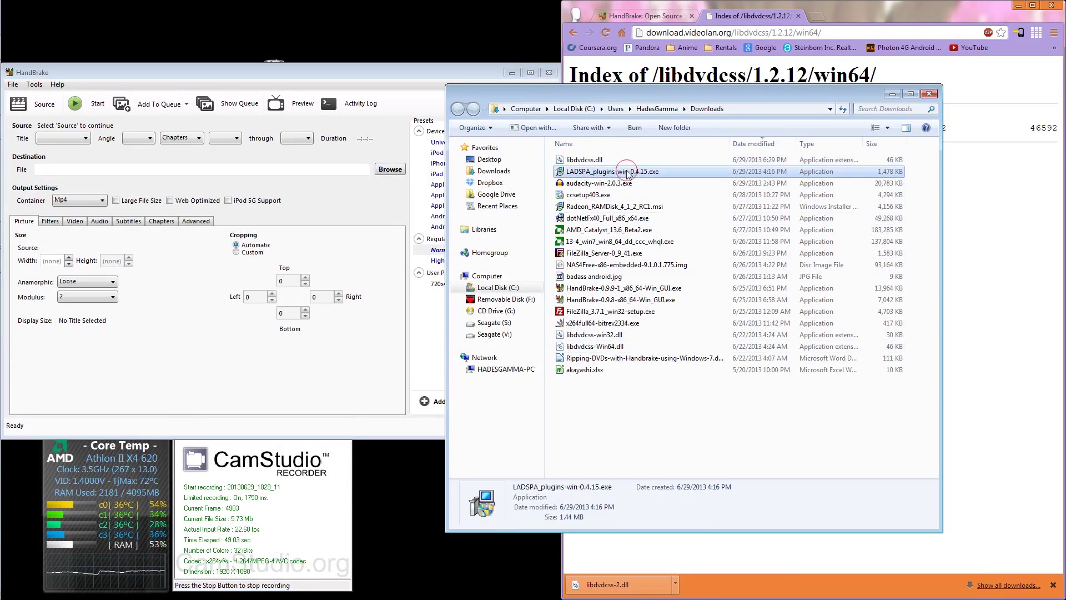
left_click_drag(624, 163, 46, 58)
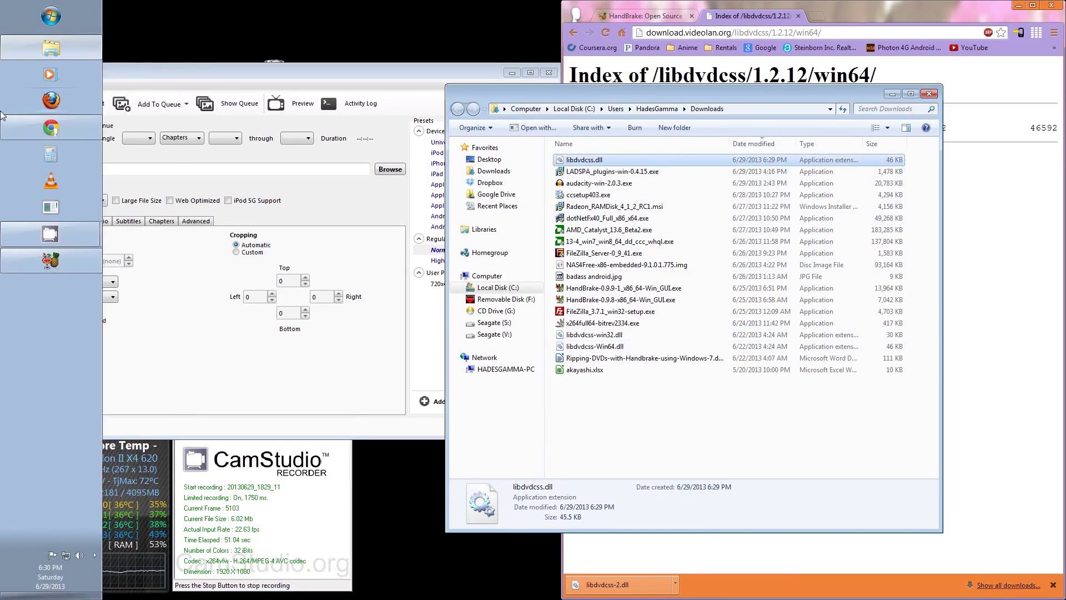
left_click(51, 17)
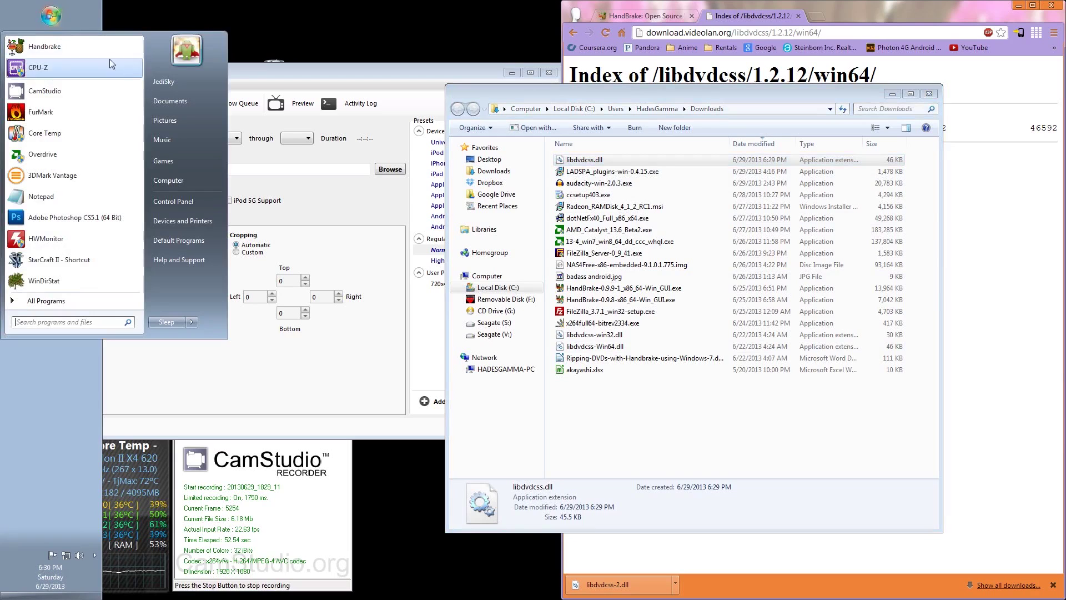
left_click(189, 182)
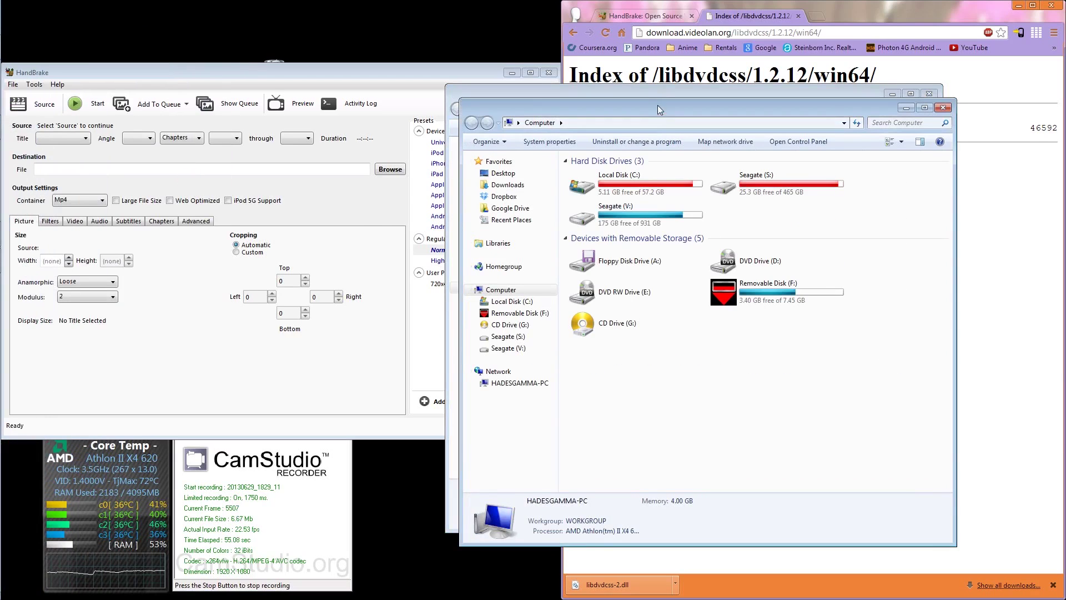
left_click_drag(657, 105, 467, 156)
double_click(459, 230)
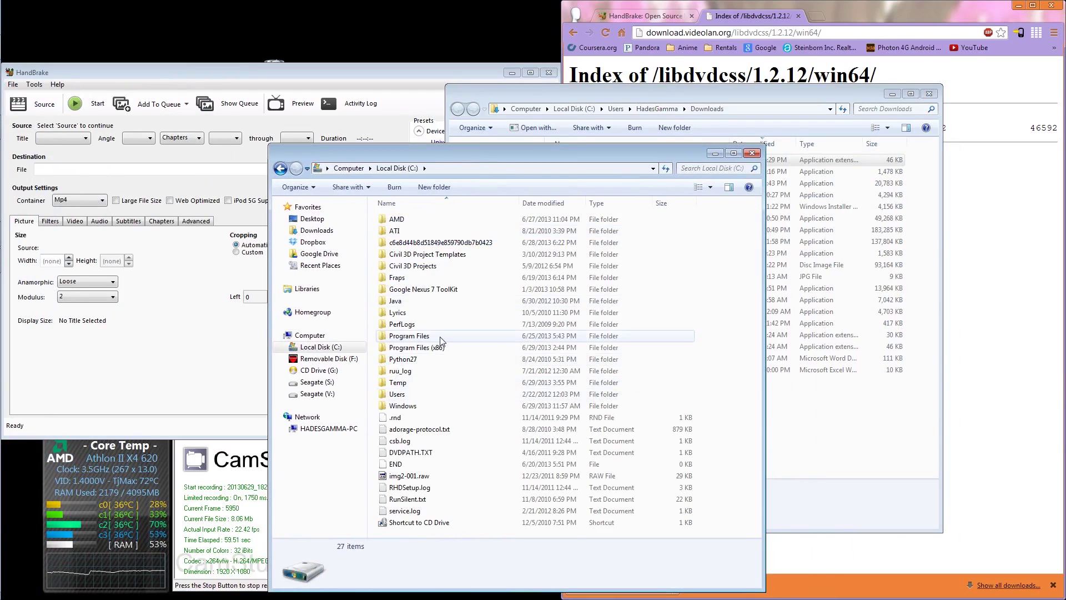
double_click(441, 337)
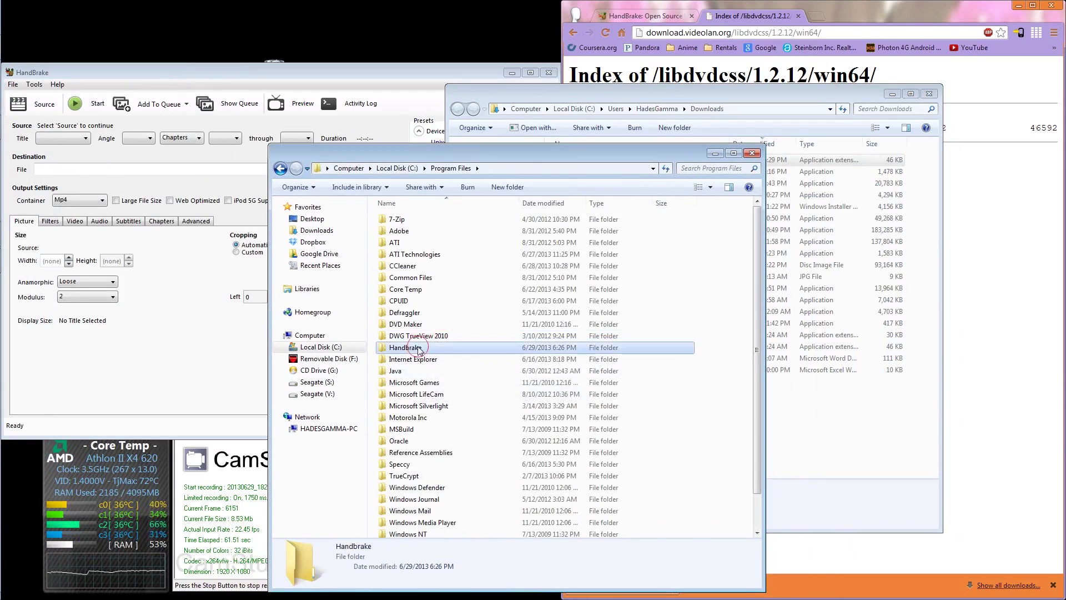
double_click(419, 350)
left_click_drag(552, 154, 375, 67)
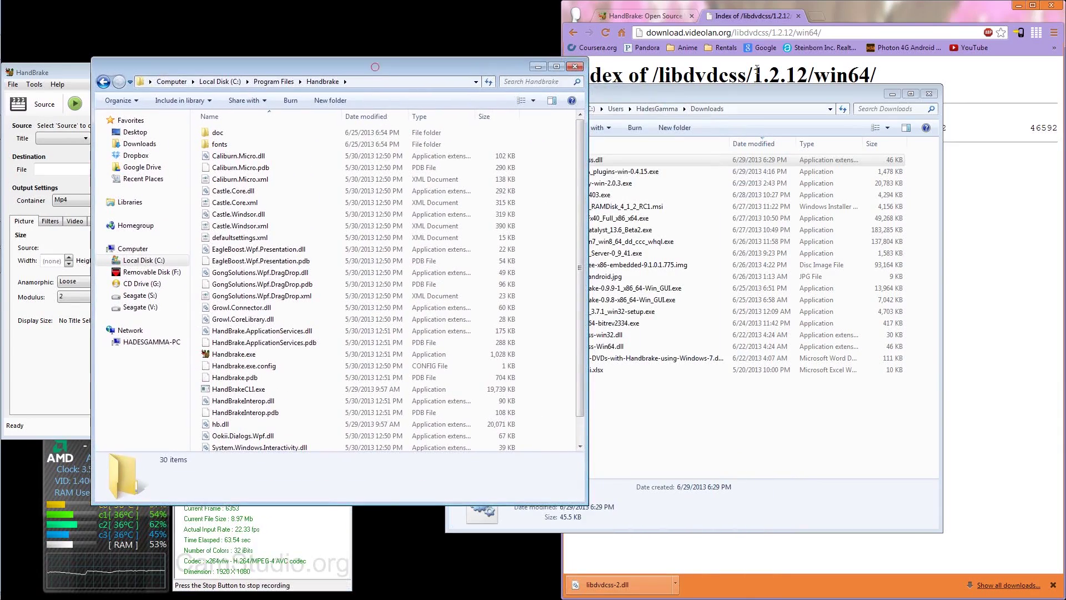
Drag libdvdcss.dll from Downloads into the Handbrake folder and approve the administrator prompt
left_click(734, 97)
left_click_drag(583, 159, 396, 94)
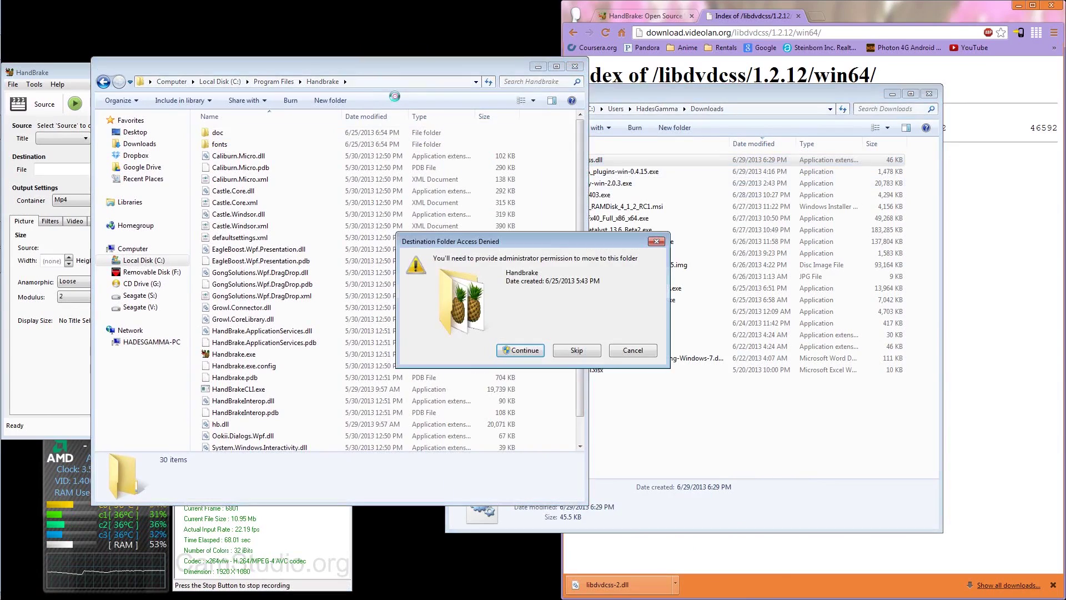
left_click(517, 350)
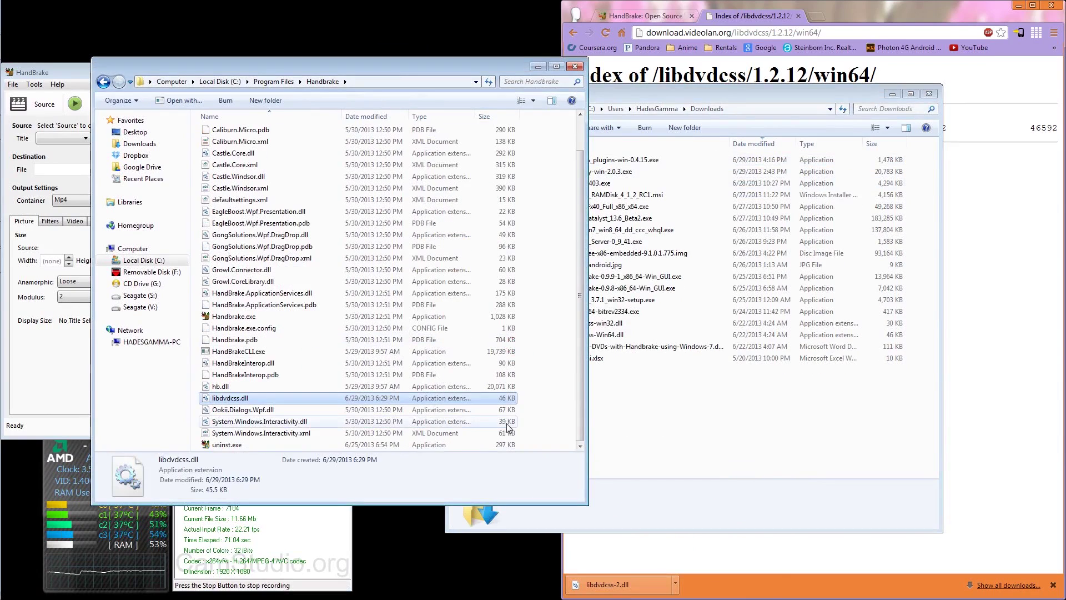